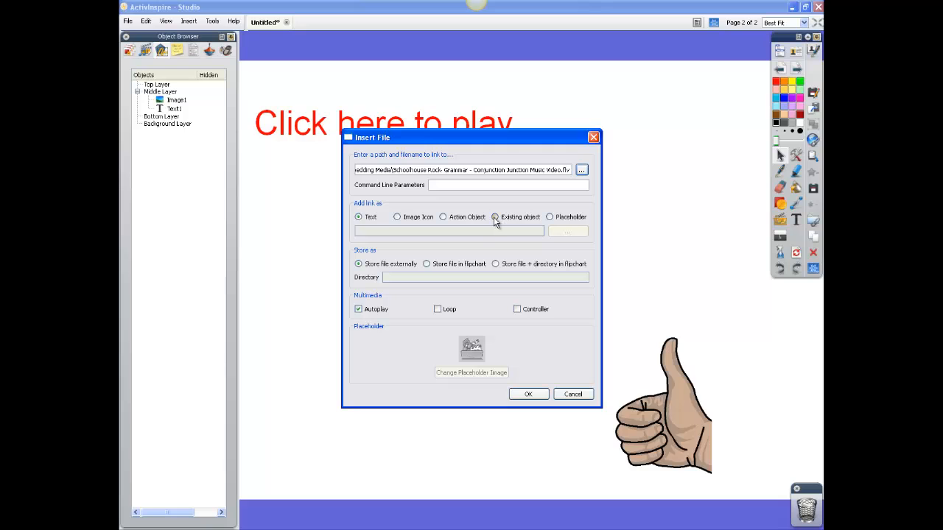
- Link the Conjunction Junction video to the existing object Image1, the thumbs-up picture, keeping the file stored externally with Autoplay on
left_click(495, 217)
left_click_drag(513, 141, 456, 171)
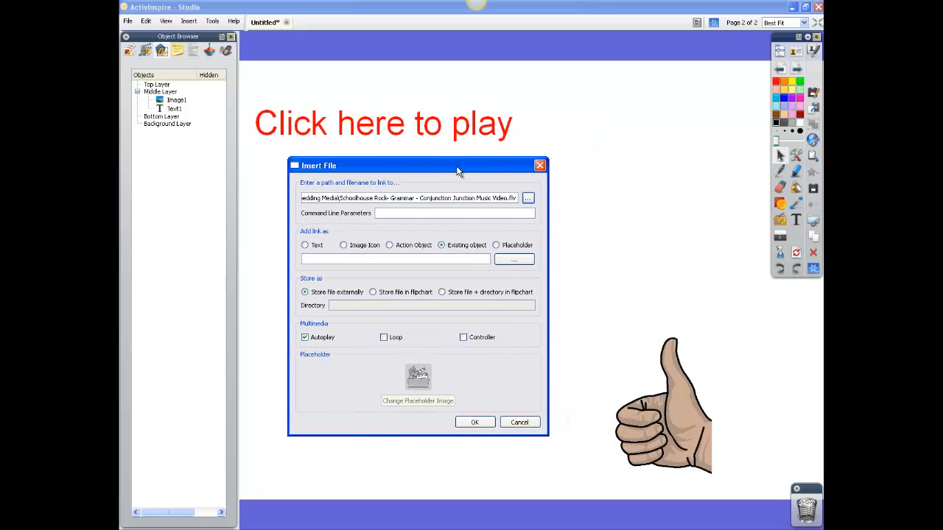
left_click(469, 420)
left_click(514, 264)
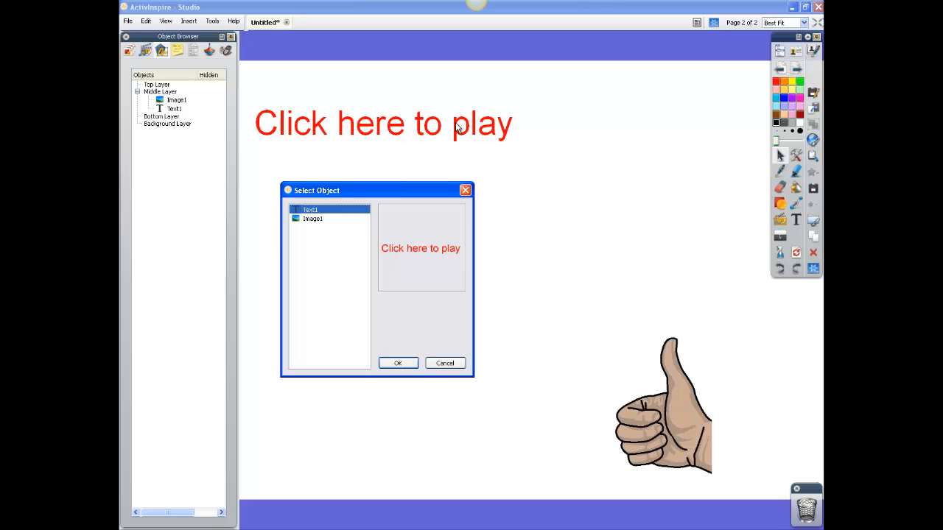
left_click(322, 220)
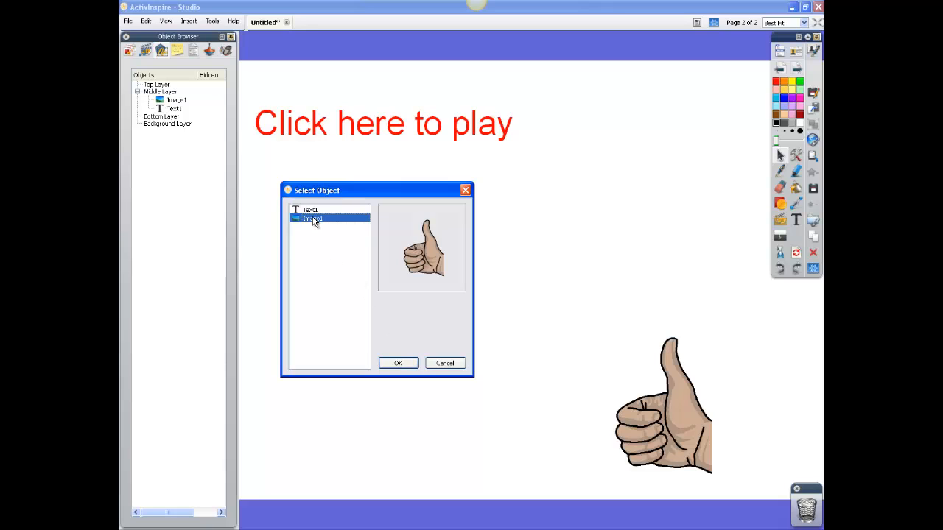
left_click(394, 363)
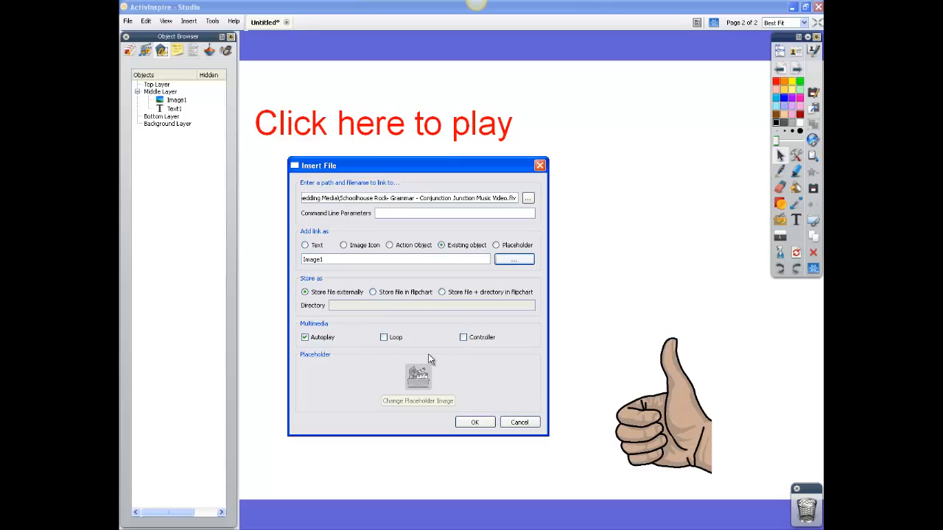
left_click(470, 424)
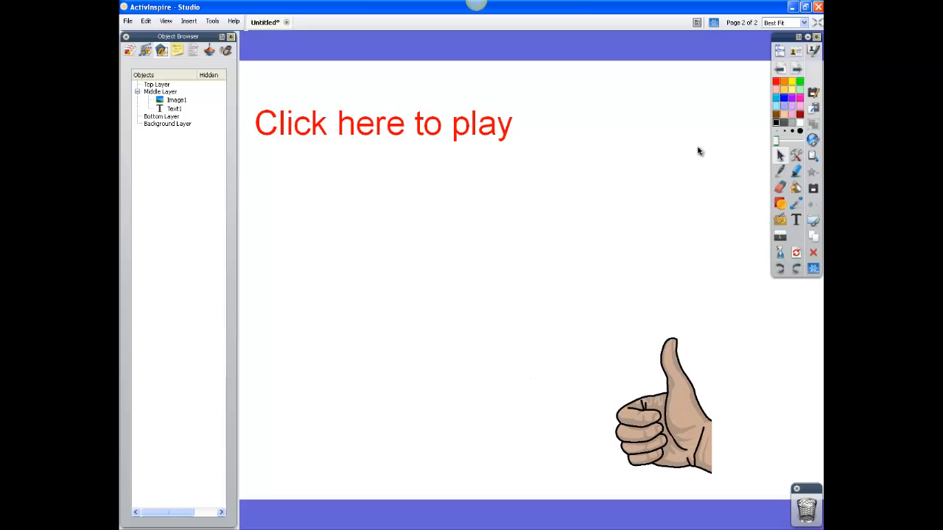
- Move the thumbs-up picture slightly up the page and test its video link, closing the video window
left_click(713, 27)
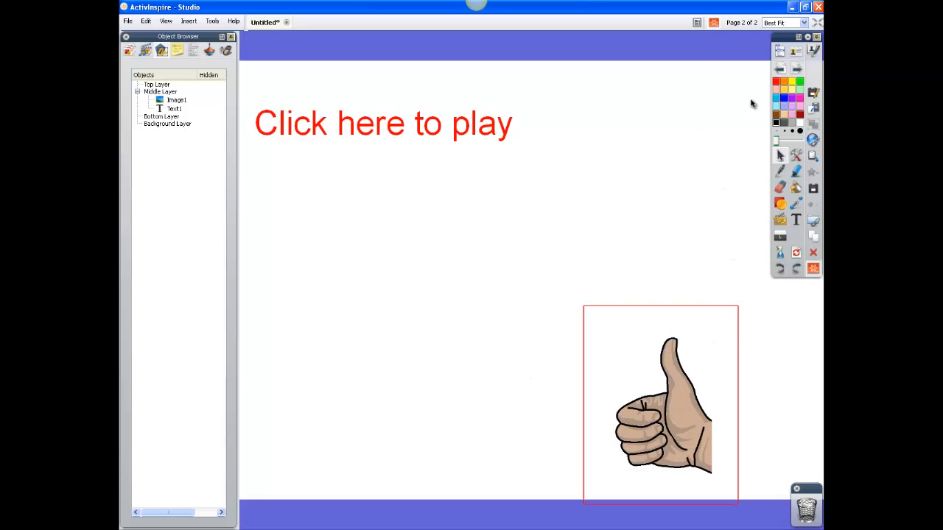
left_click(714, 25)
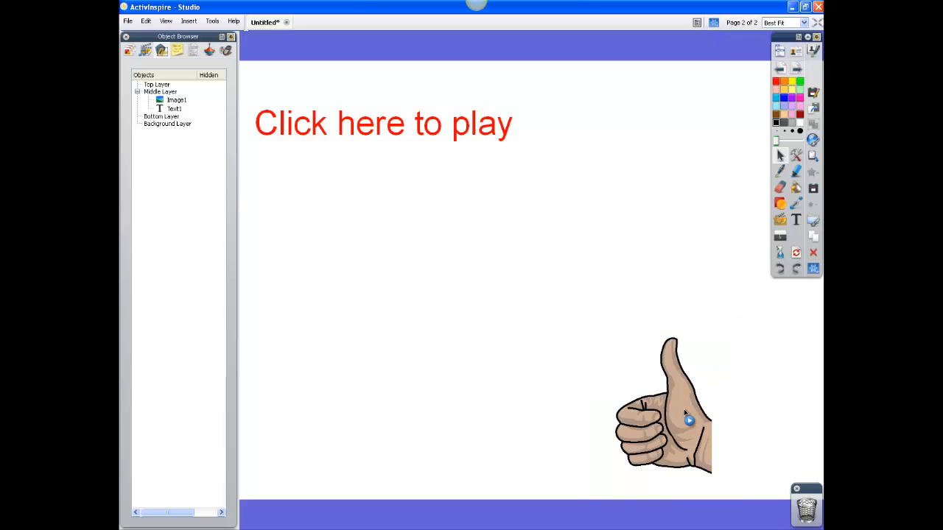
left_click_drag(685, 414, 686, 376)
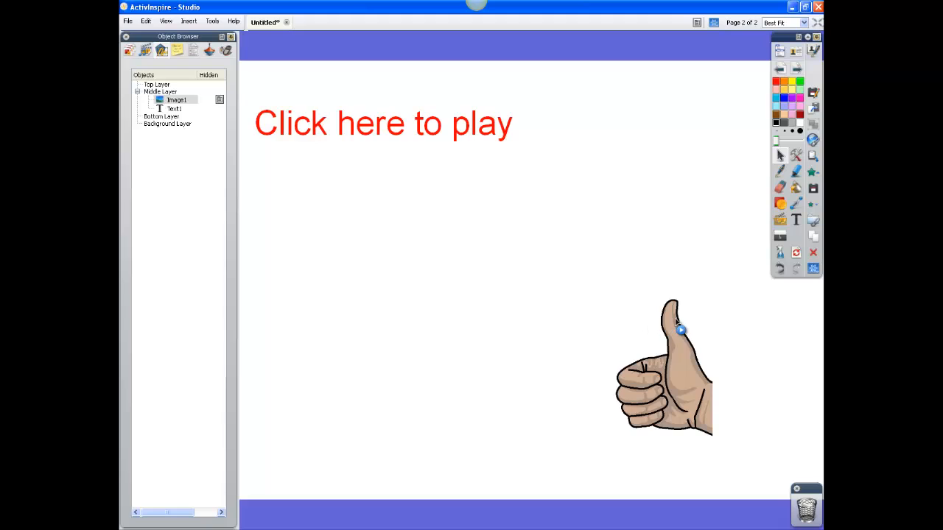
left_click(679, 379)
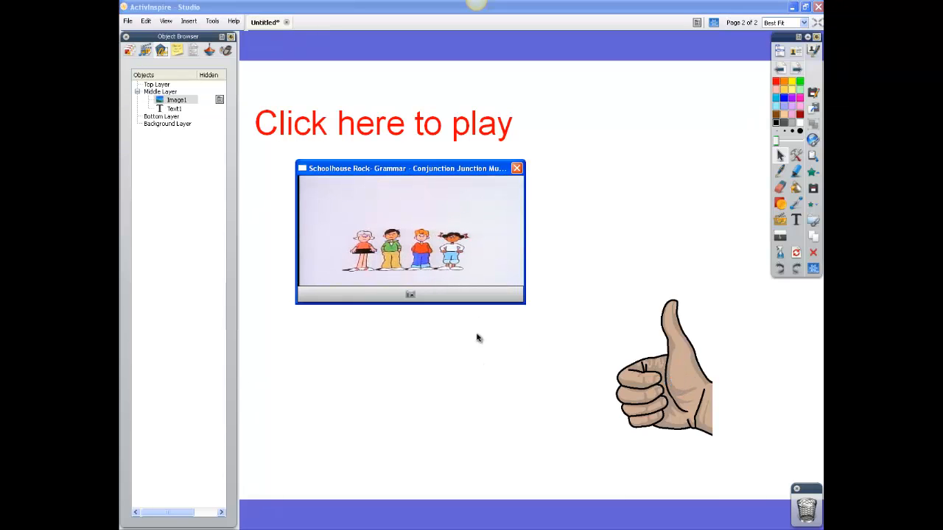
left_click(517, 170)
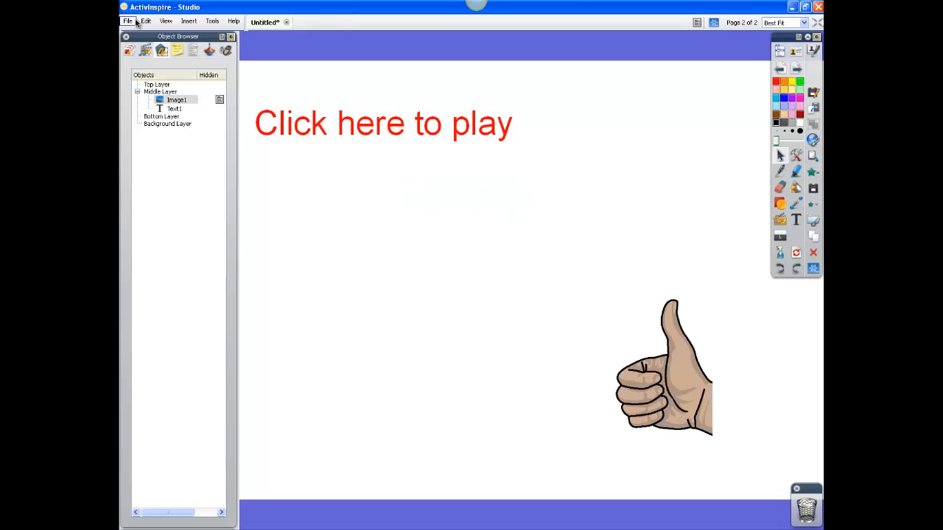
- Set up a file link to "Schoolhouse Rock- Grammar - Conjunction Junction Music Video", added as a Placeholder
left_click(189, 20)
mouse_move(192, 85)
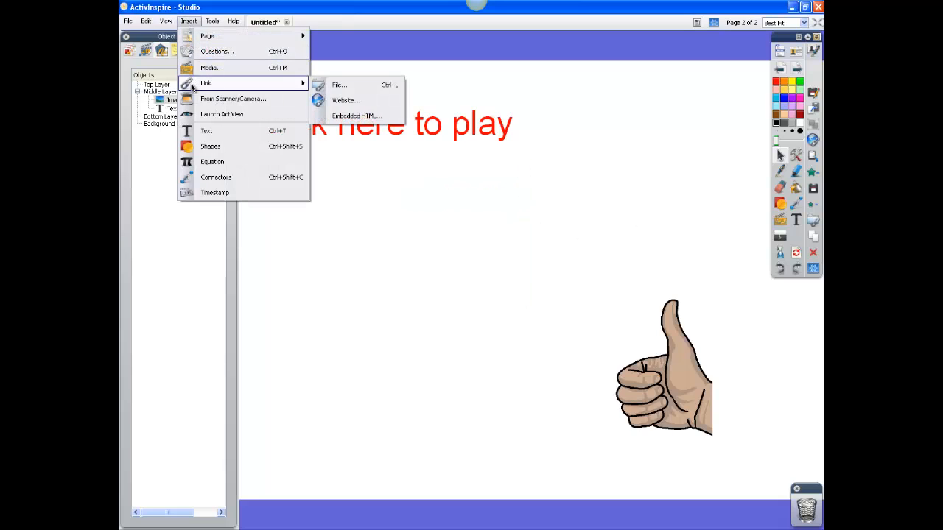
left_click(336, 89)
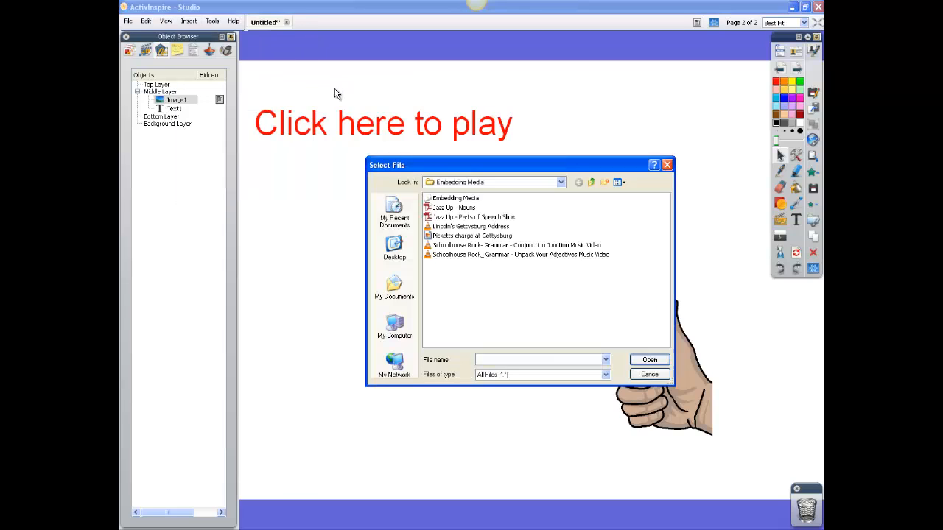
left_click(516, 246)
left_click(648, 361)
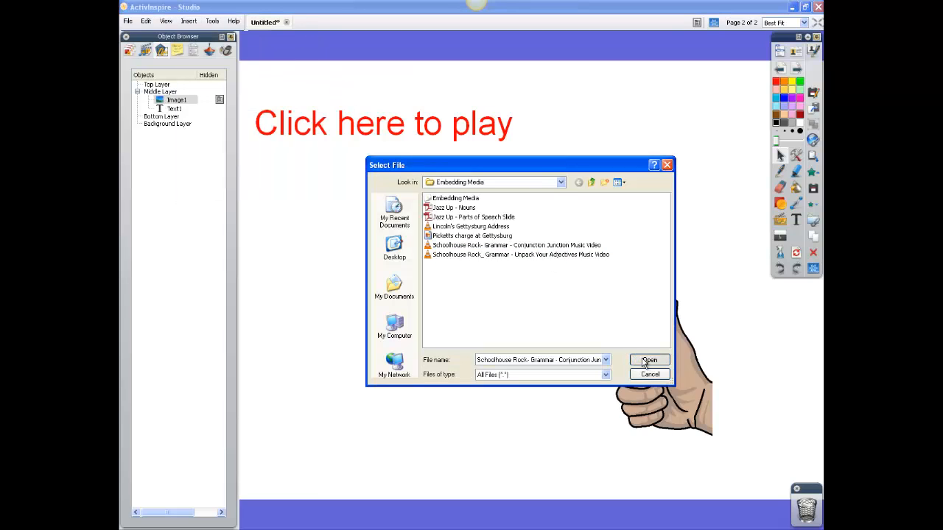
left_click(570, 218)
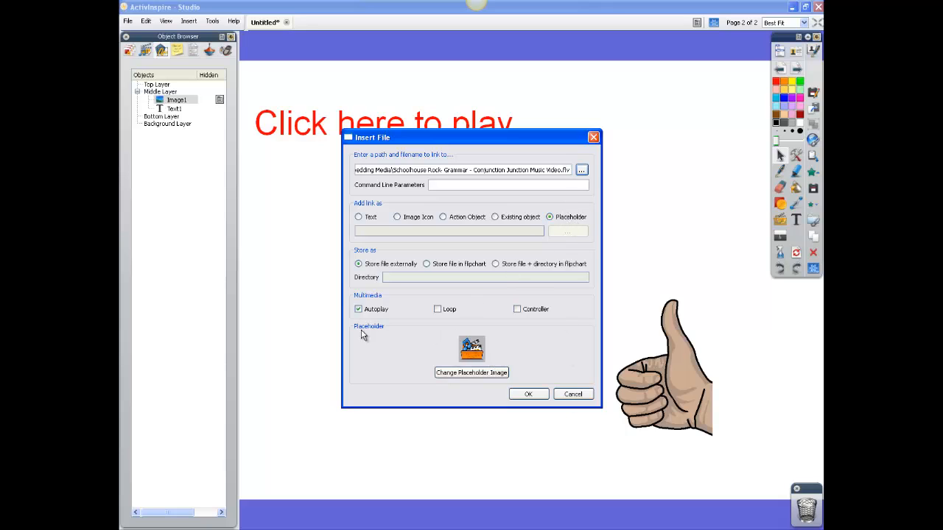
- Capture the School House Rocky title frame from the video as the placeholder image and insert the linked video
left_click(468, 374)
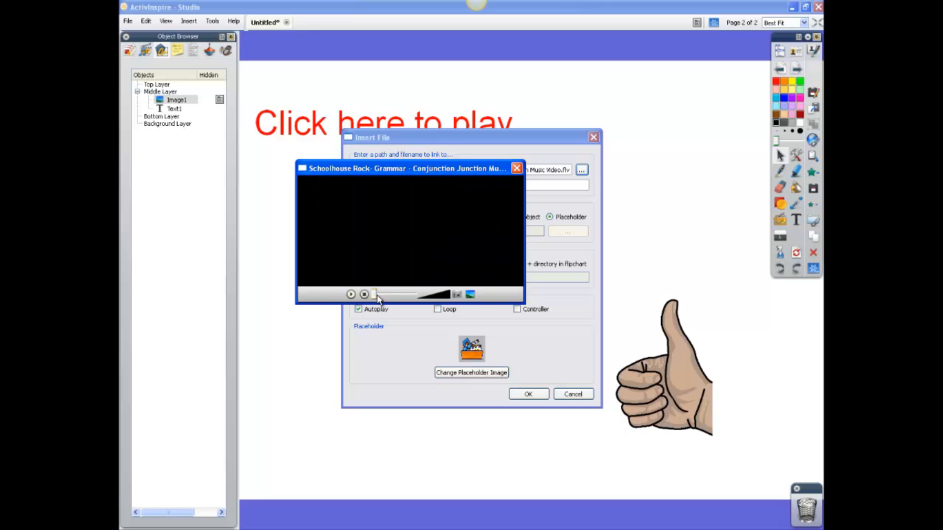
left_click(354, 296)
left_click(354, 296)
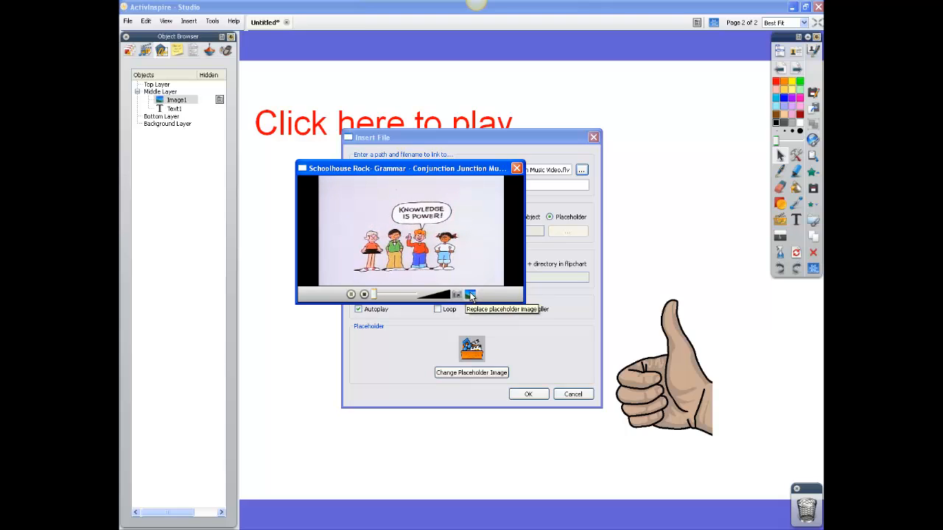
left_click(470, 294)
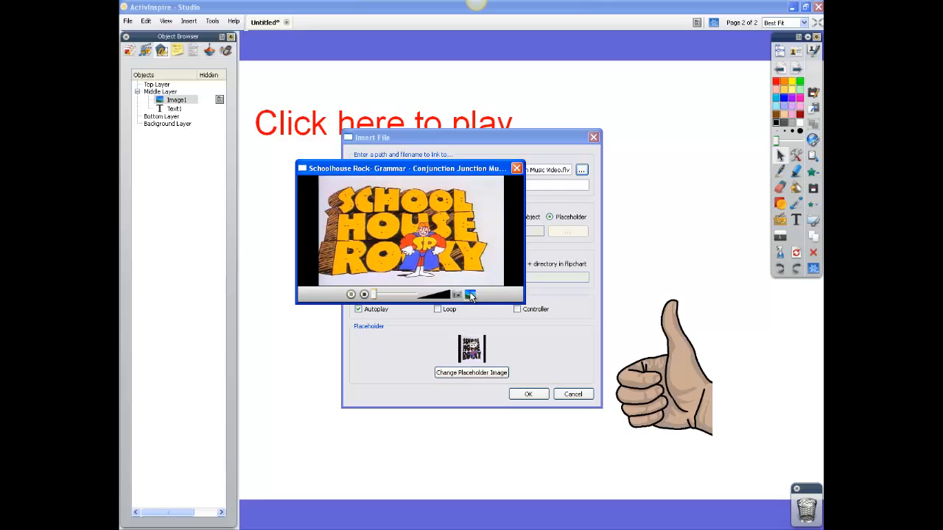
left_click(516, 168)
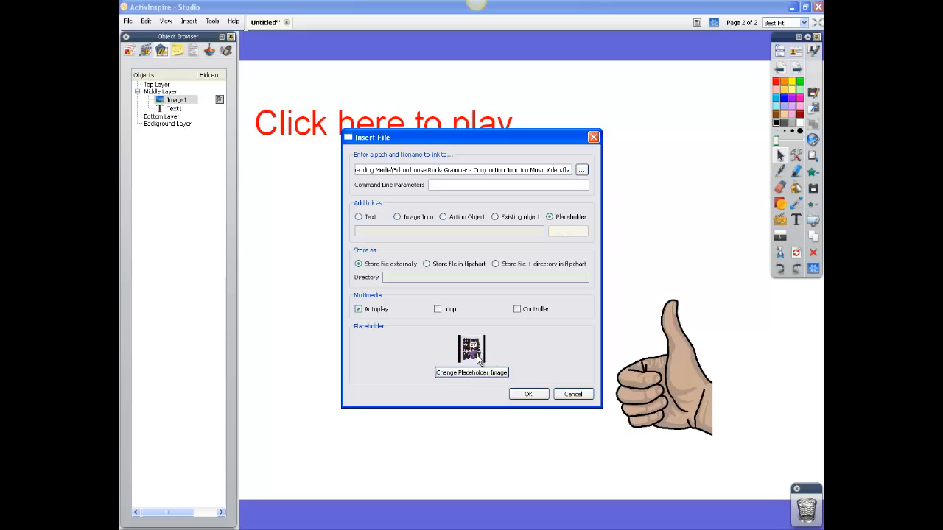
left_click(527, 394)
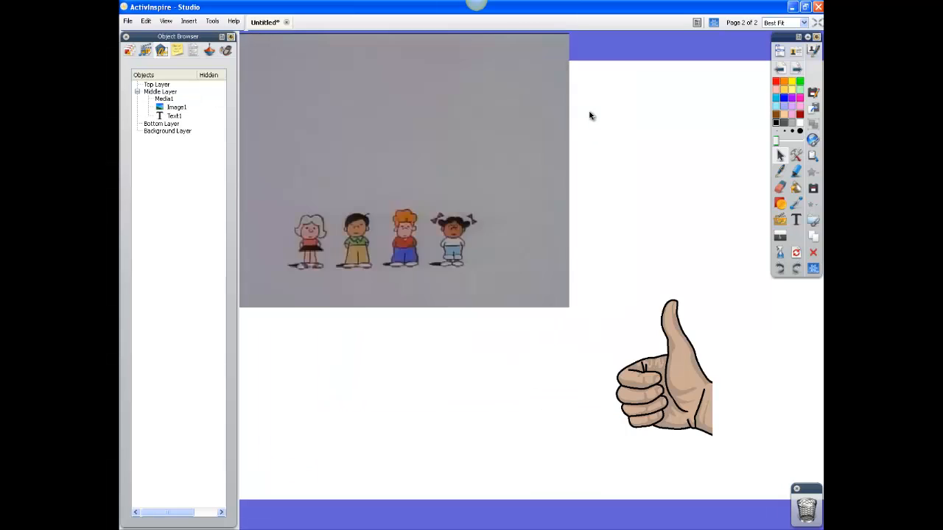
- Move the inserted video below the "Click here to play" text and delete it from the page
left_click(552, 142)
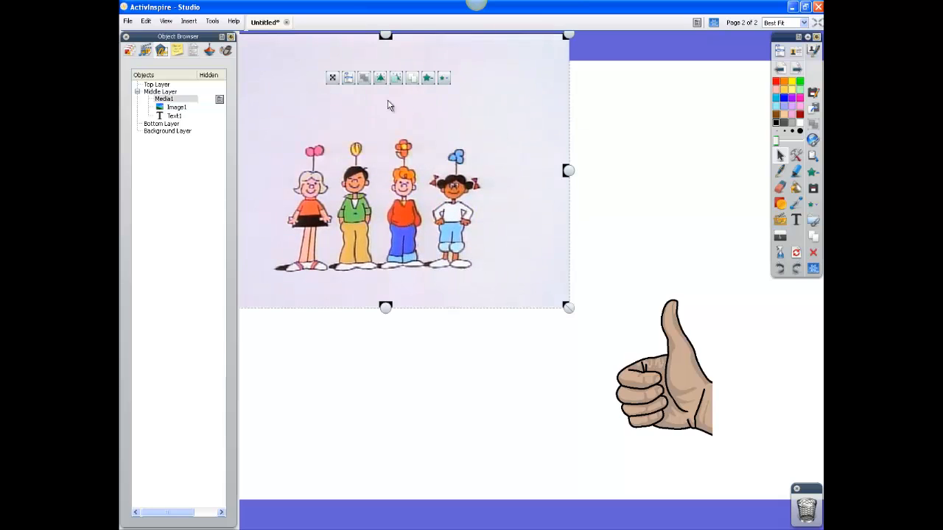
left_click_drag(334, 77, 402, 215)
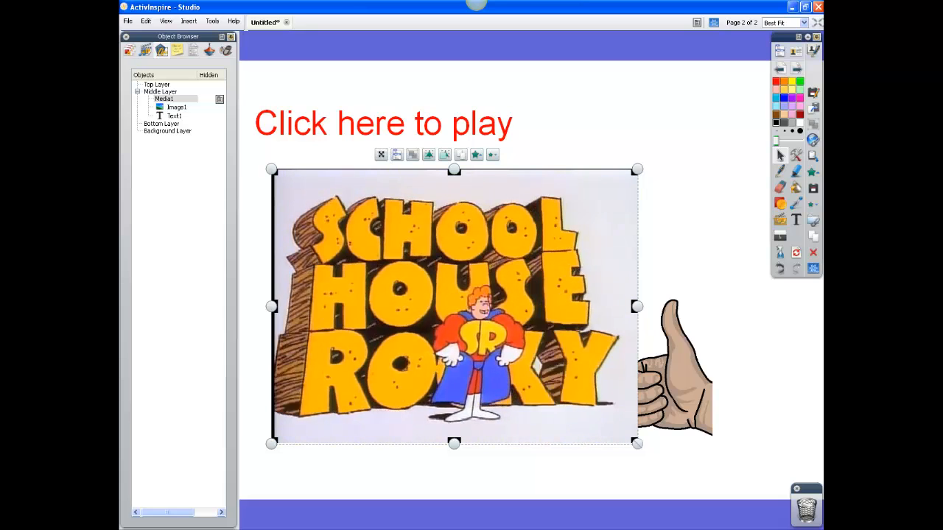
left_click(804, 504)
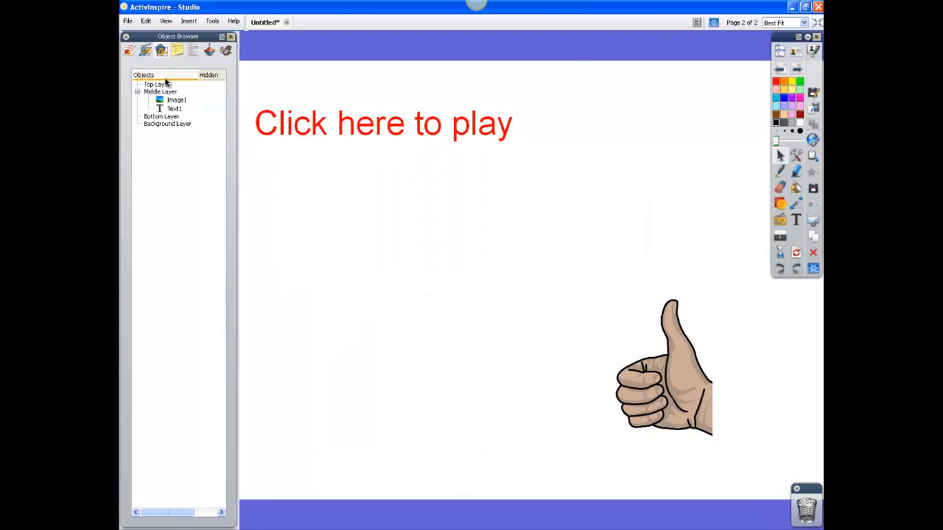
- Create a new file link to the Conjunction Junction music video, choosing Placeholder as the link type
left_click(188, 21)
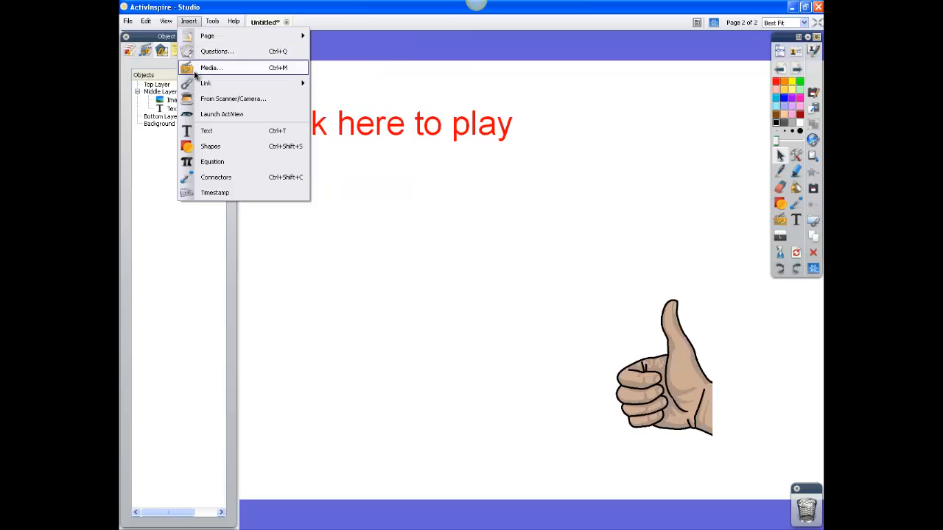
left_click(321, 90)
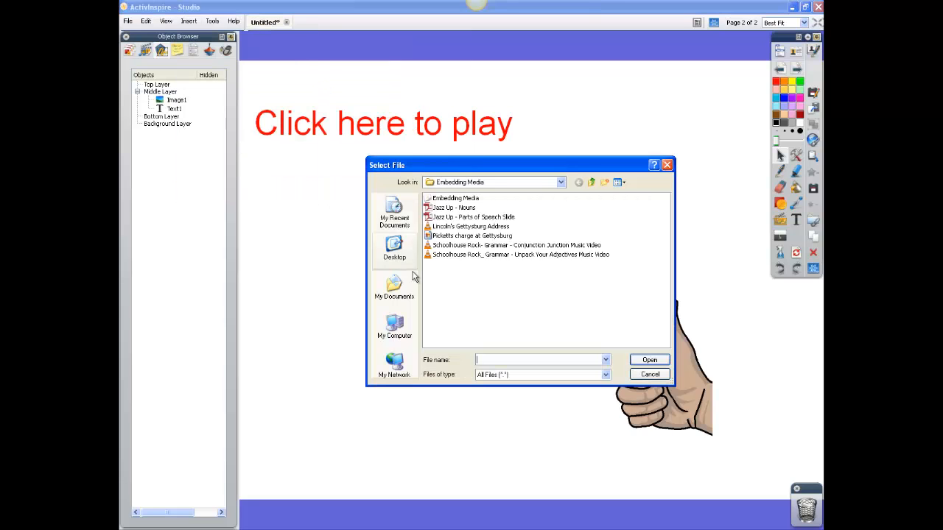
left_click(448, 246)
left_click(653, 362)
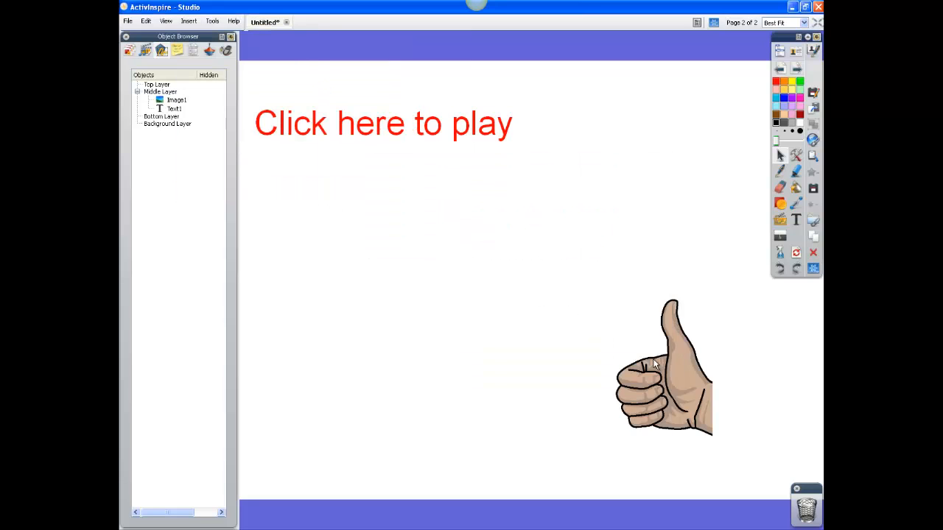
left_click(582, 220)
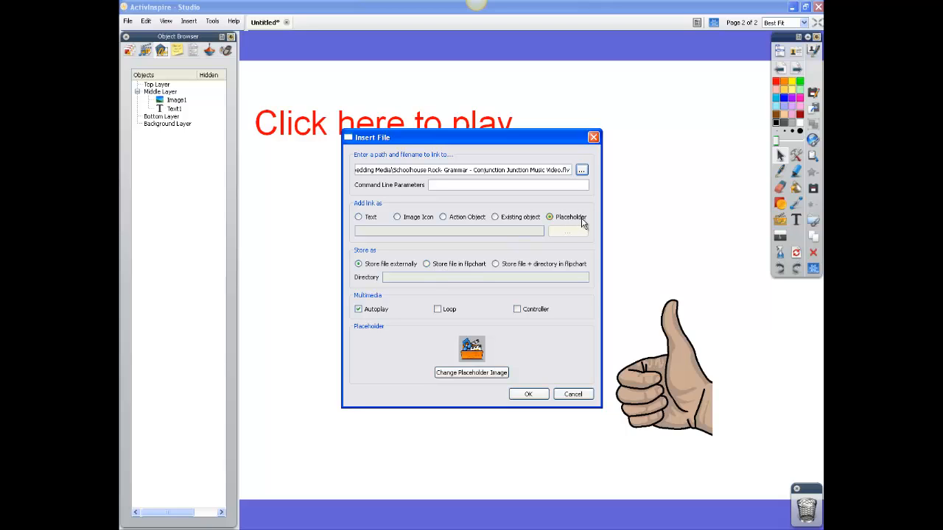
- Use a School House Rocky title frame as the placeholder image and insert the video with Autoplay off and Controller on
left_click(496, 372)
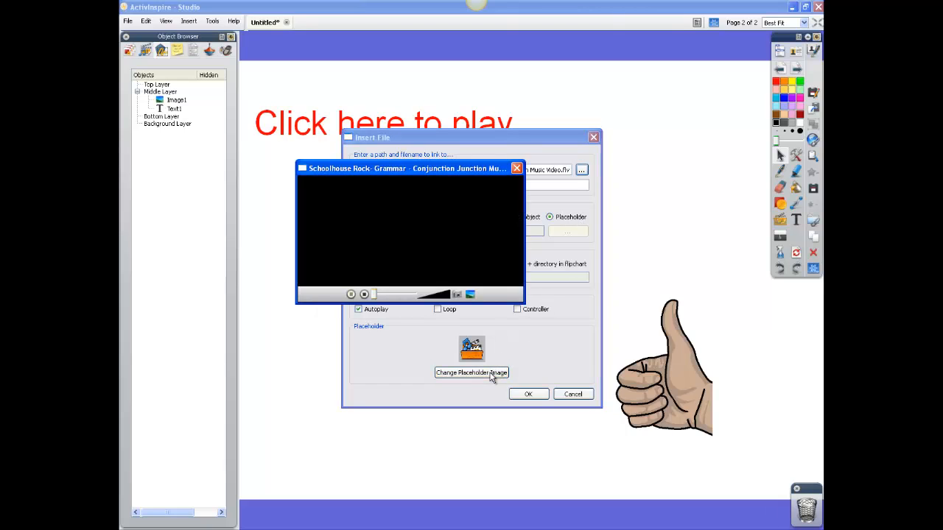
left_click(472, 295)
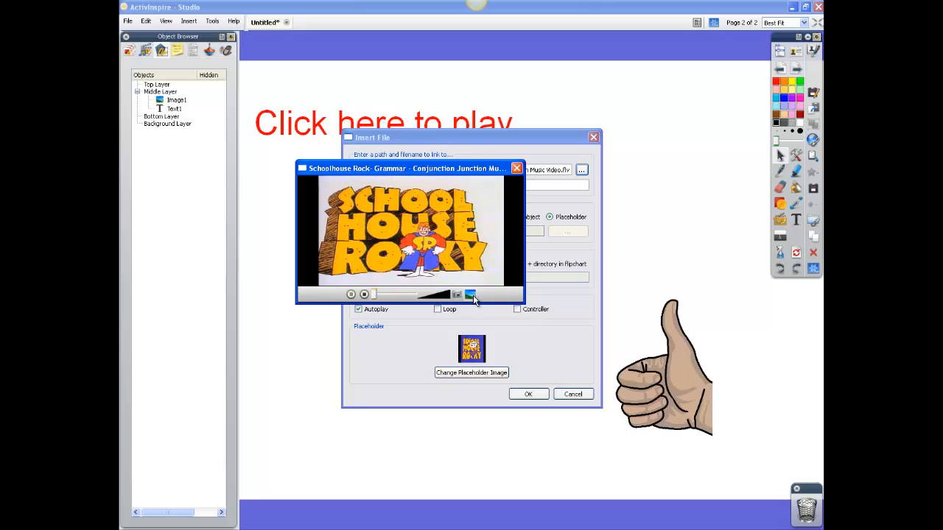
left_click(516, 168)
left_click(364, 311)
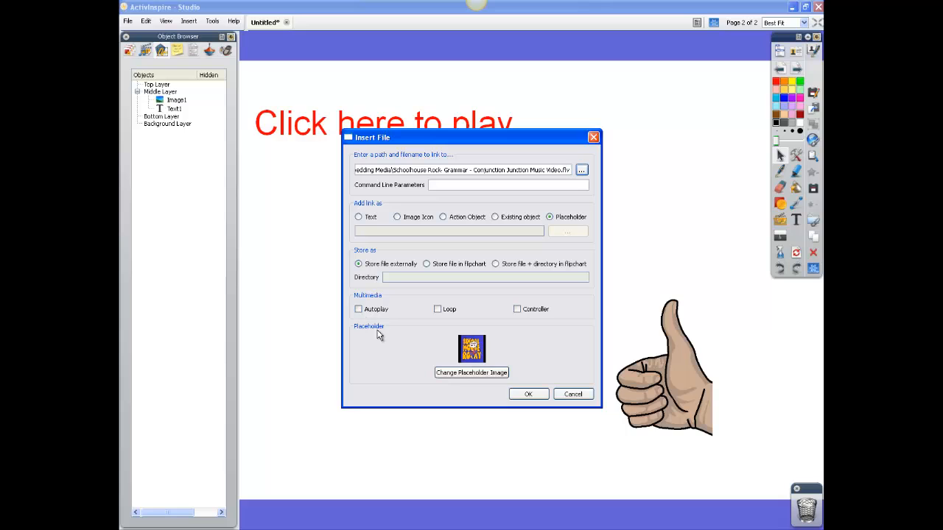
left_click(519, 310)
left_click(528, 395)
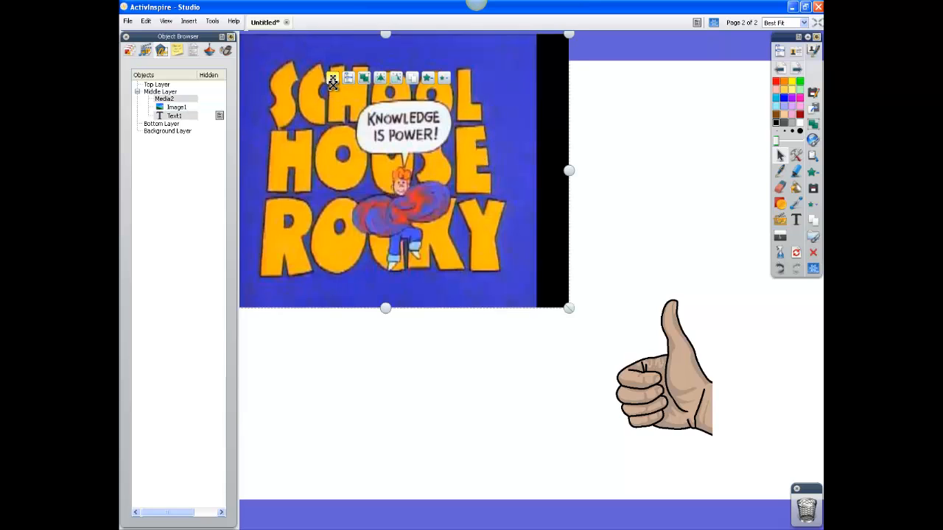
- Shrink the video placeholder and position it in the middle of the page, beside the thumbs-up picture
left_click_drag(330, 85, 368, 162)
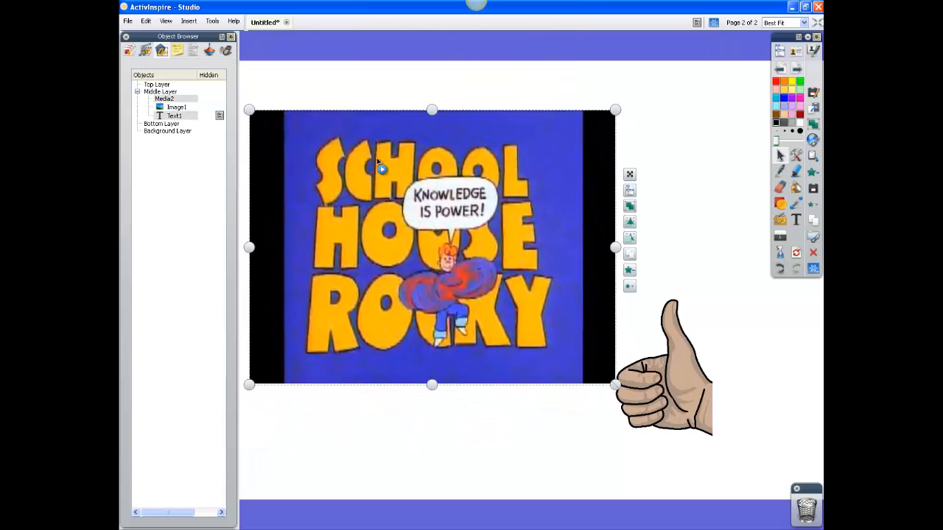
left_click_drag(615, 384, 507, 303)
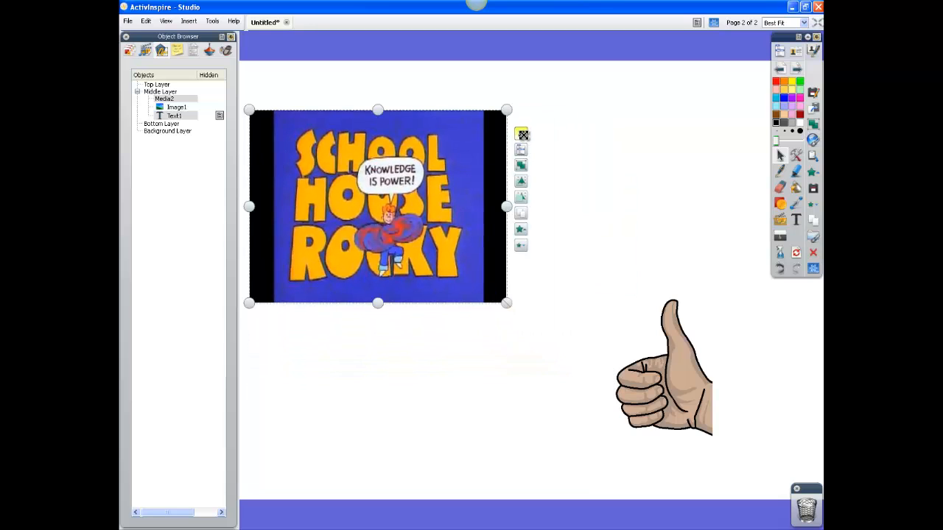
left_click_drag(521, 133, 560, 207)
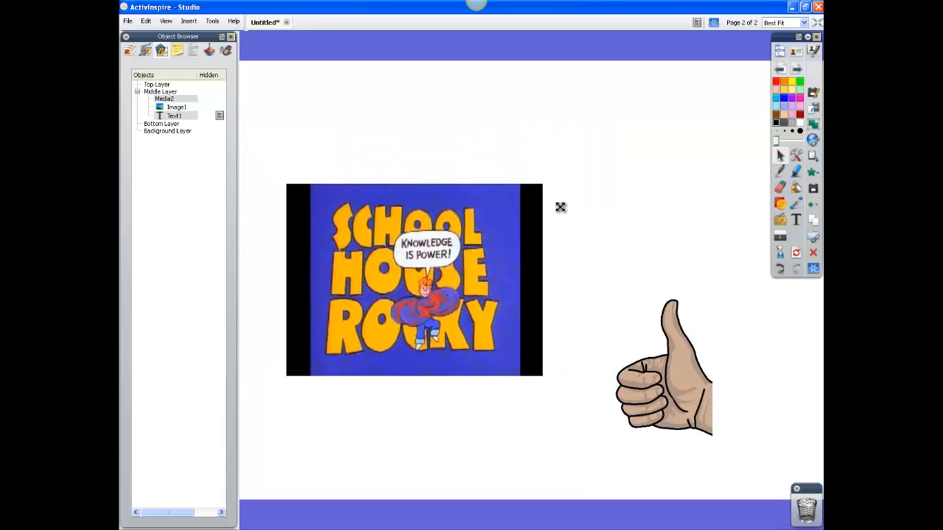
- Test the embedded video and its controller by playing, stopping, replaying and stopping it again
left_click(515, 259)
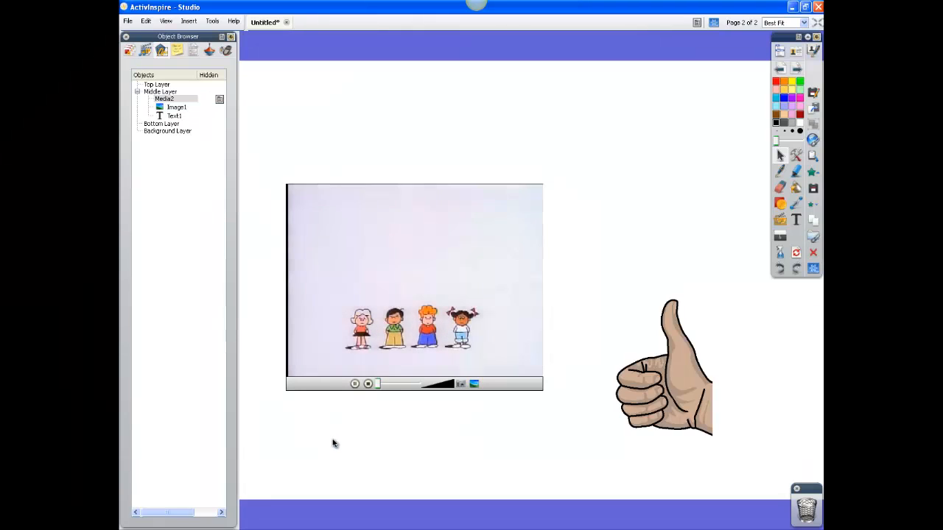
left_click(366, 385)
left_click(355, 384)
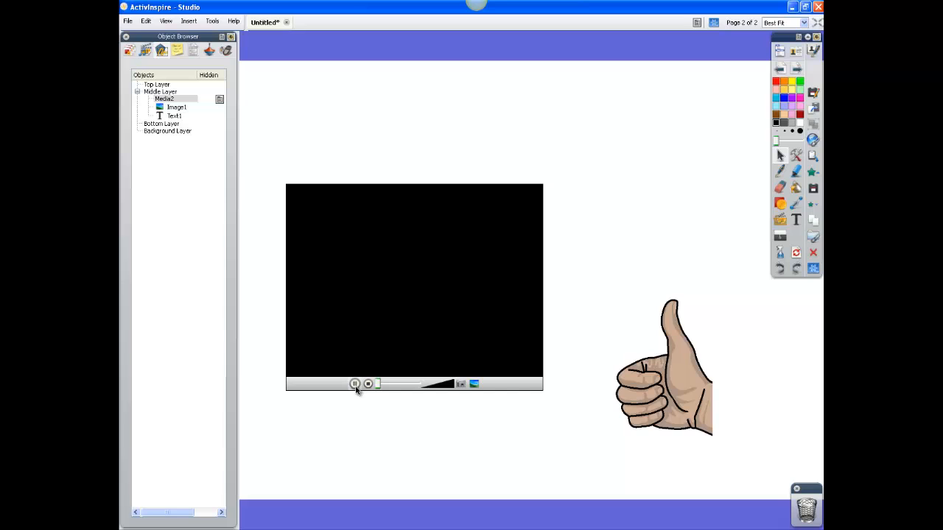
left_click(367, 384)
- Visit page 1, return to page 2, and move the pop-up video window aside before closing it
left_click(780, 68)
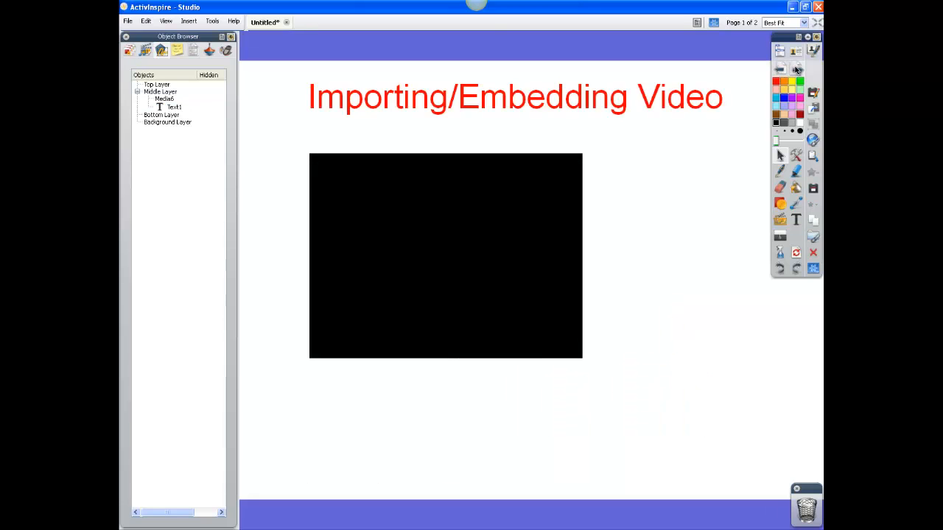
left_click(797, 69)
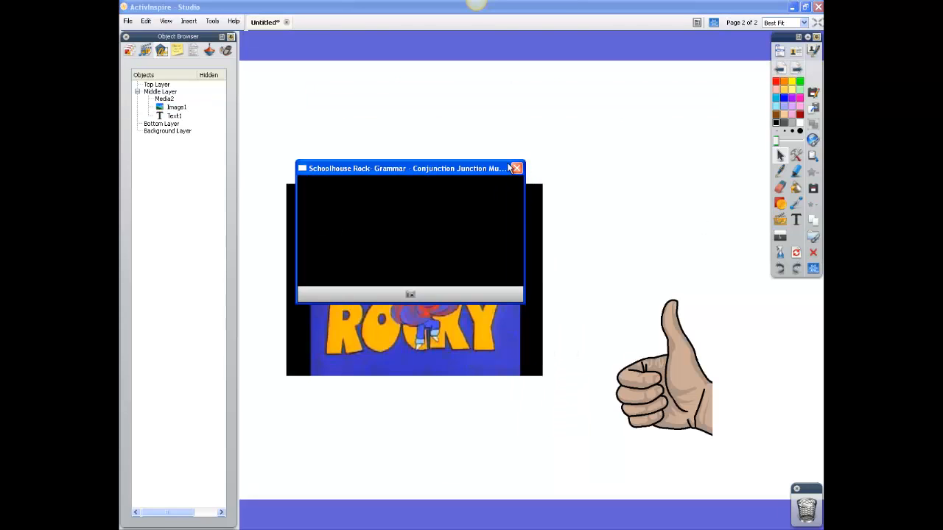
left_click_drag(499, 163, 678, 68)
left_click(707, 69)
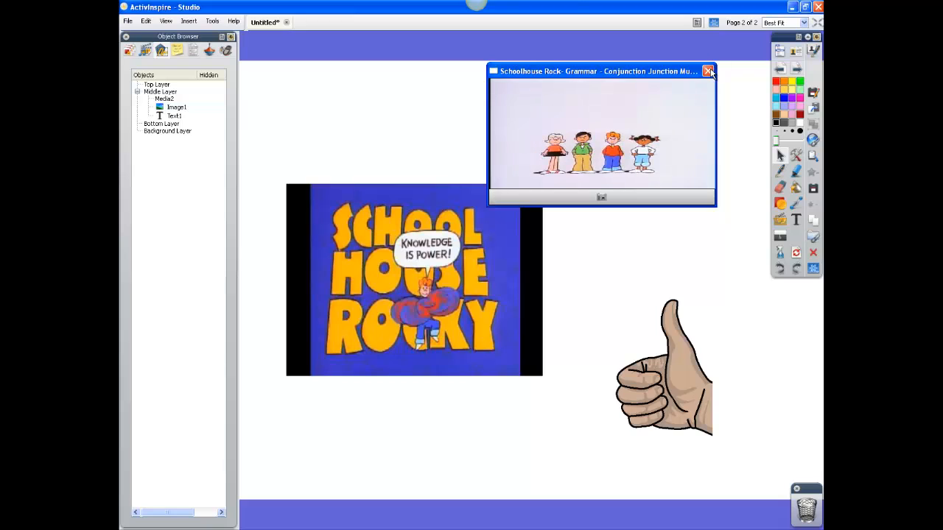